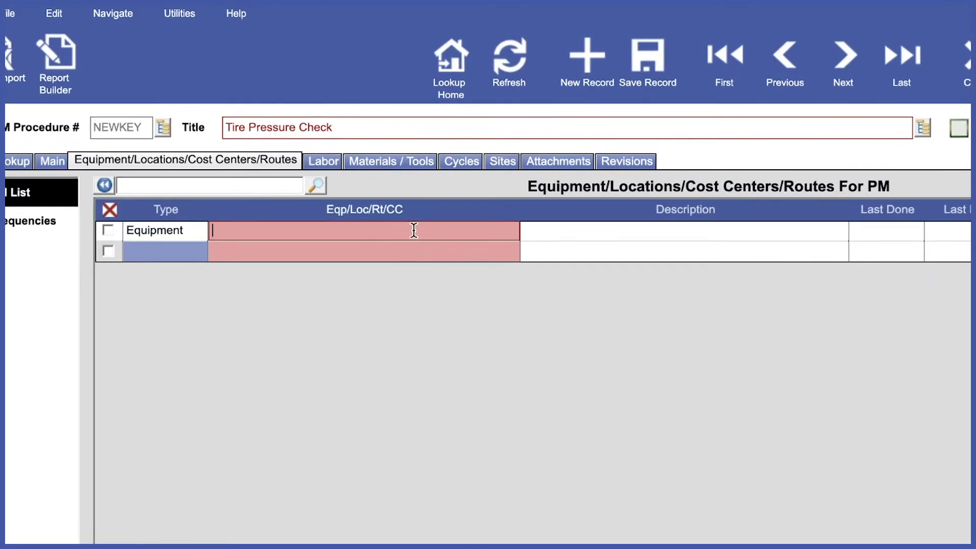
Look up the equipment for the Equipment row of the Tire Pressure Check PM and pick an equipment record
double_click(426, 241)
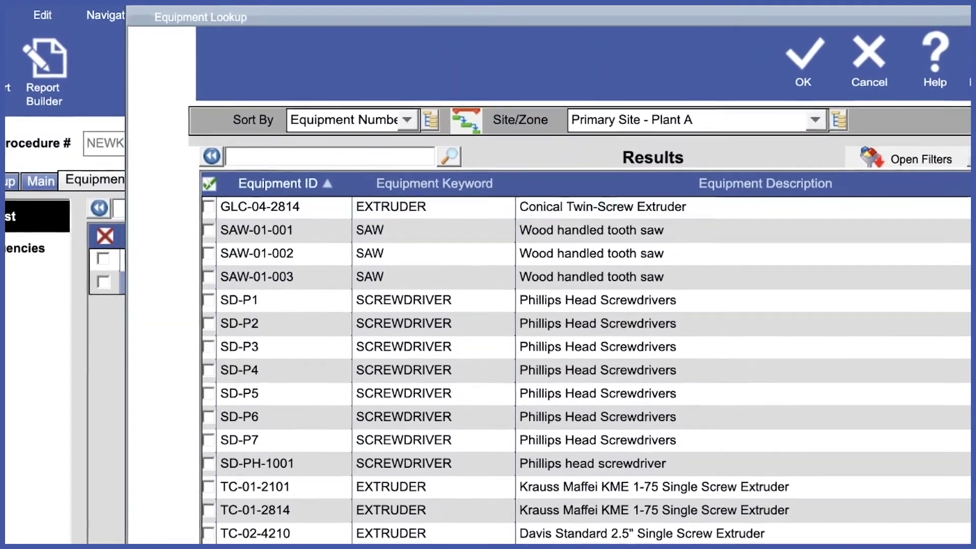
double_click(596, 204)
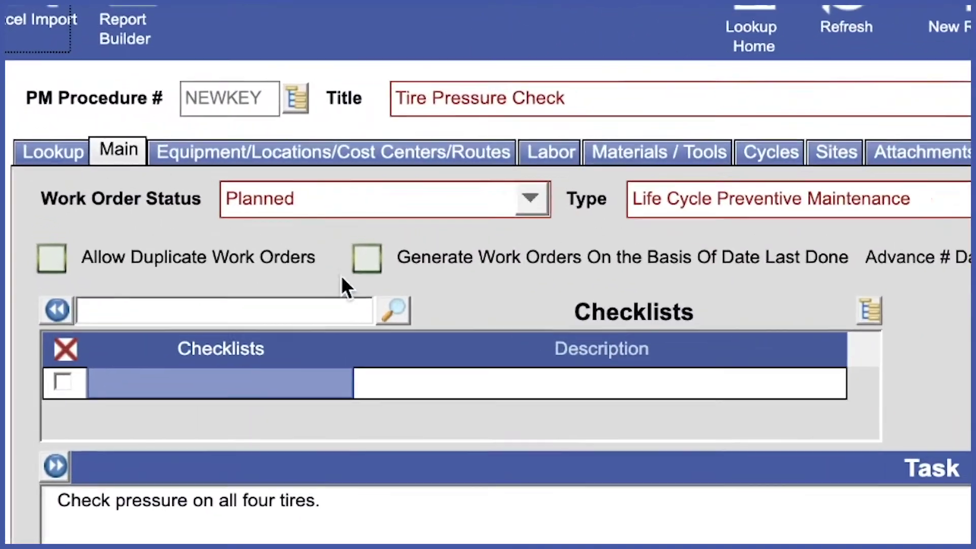
Set the type of the first equipment/location row in the Tire Pressure Check PM to Equipment
click(186, 137)
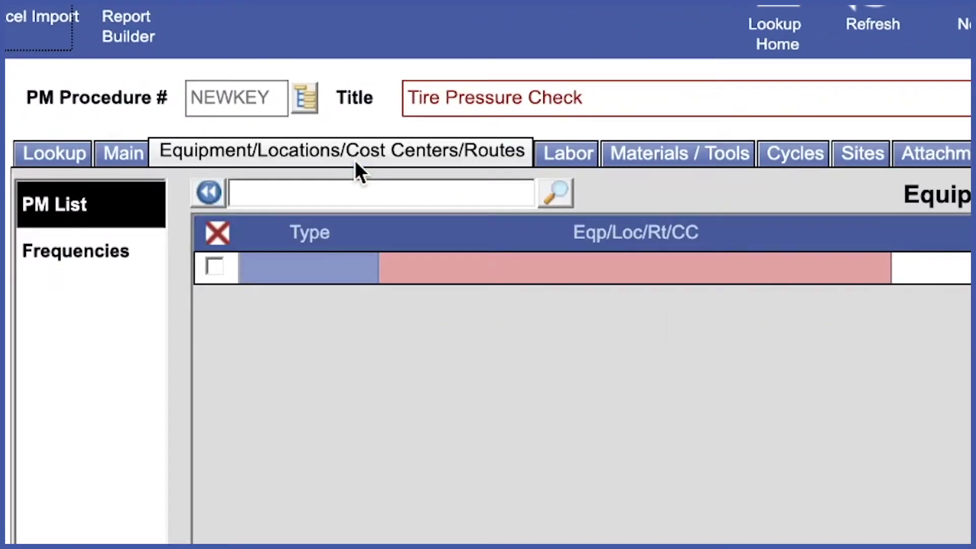
click(362, 279)
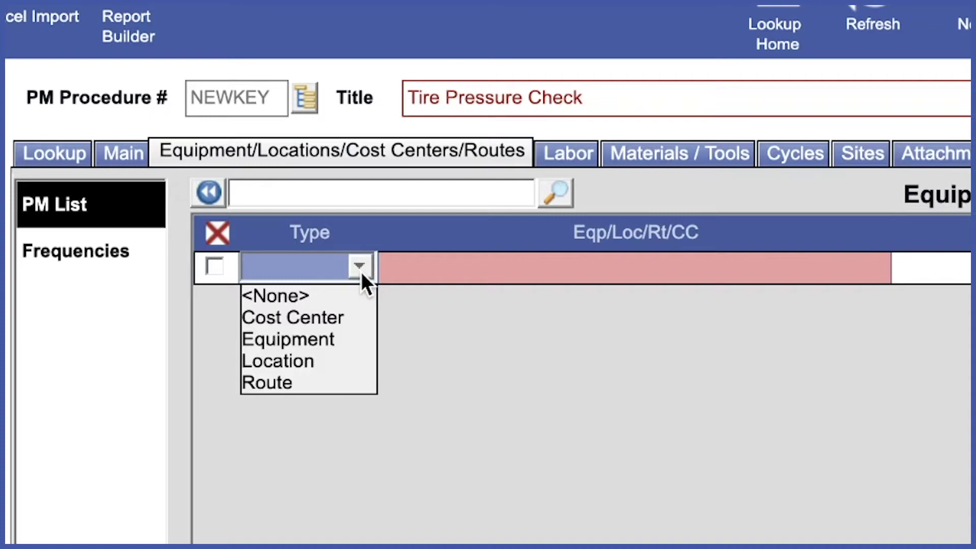
click(309, 336)
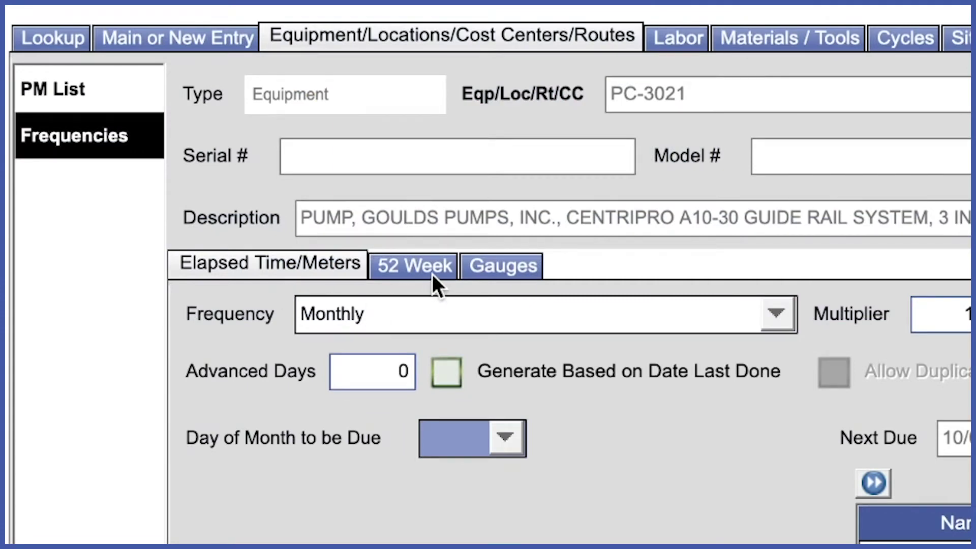
Set the PSIG gauge's lower limit to 30.00 and its upper limit to 40.00 in the equipment's PM frequencies
click(502, 273)
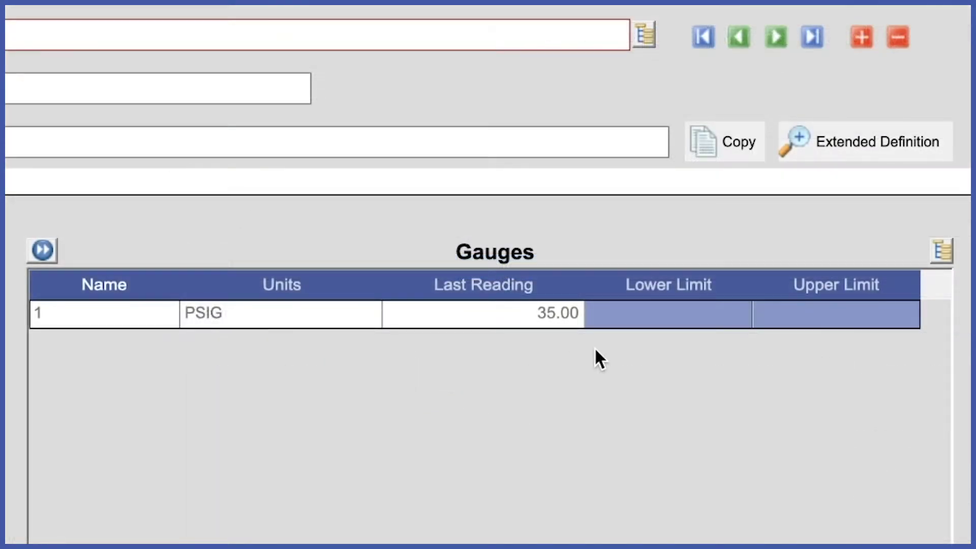
click(699, 313)
text(30)
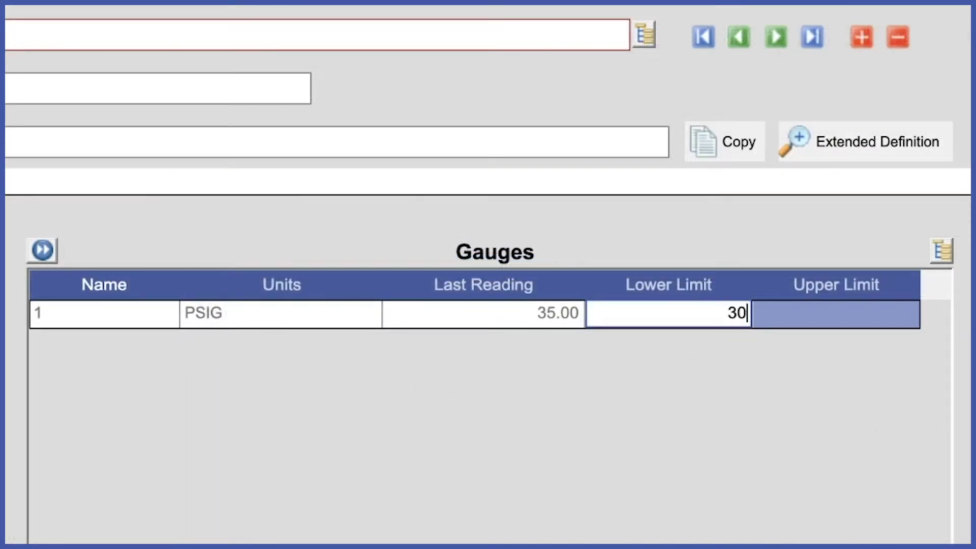
text(.00)
key(Tab)
text(40.00)
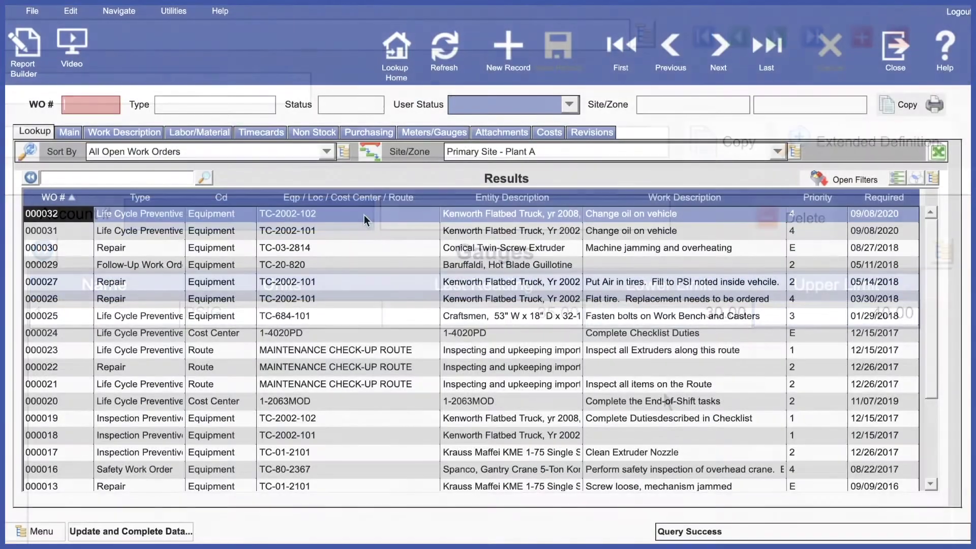
Open the oil change work order for truck TC-2002-102, and view that truck's frequencies in the Oil Change PM
double_click(364, 215)
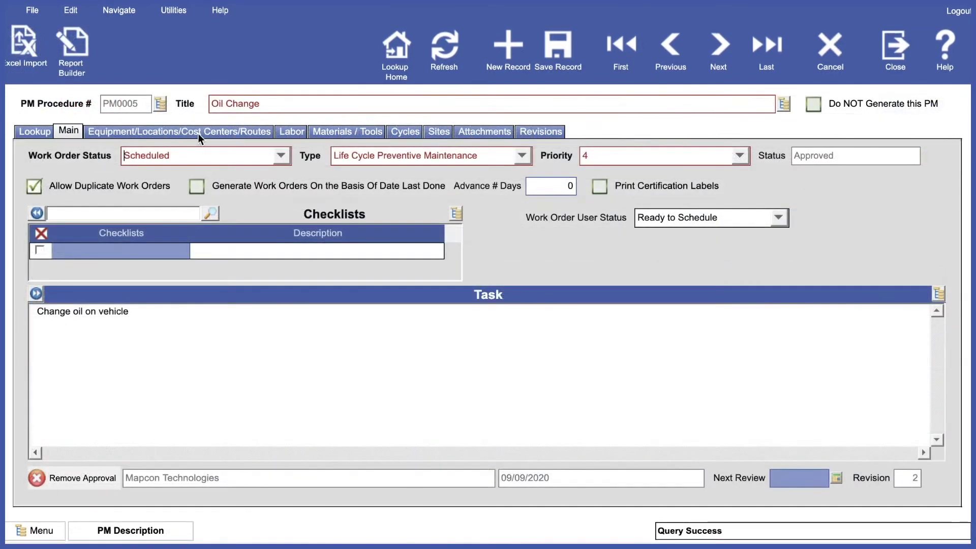
click(199, 133)
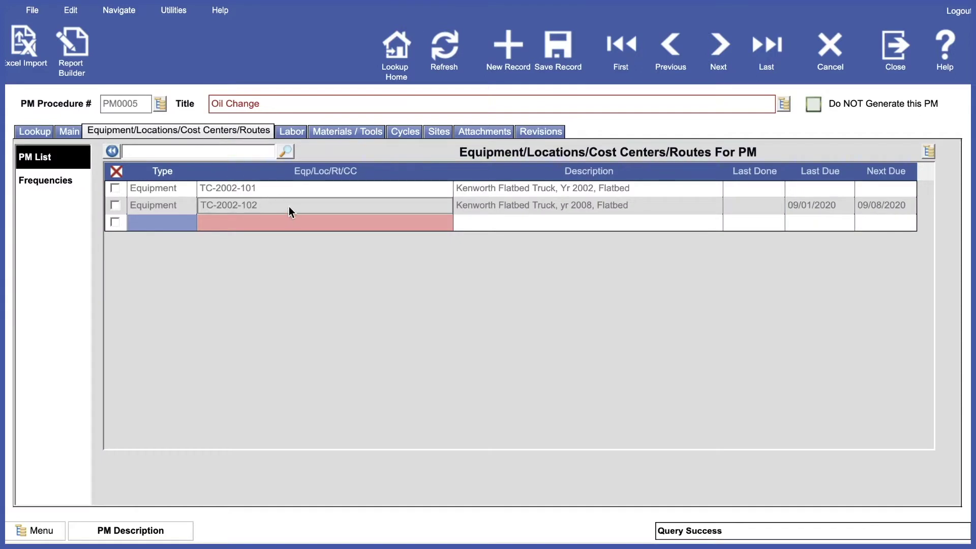
click(60, 181)
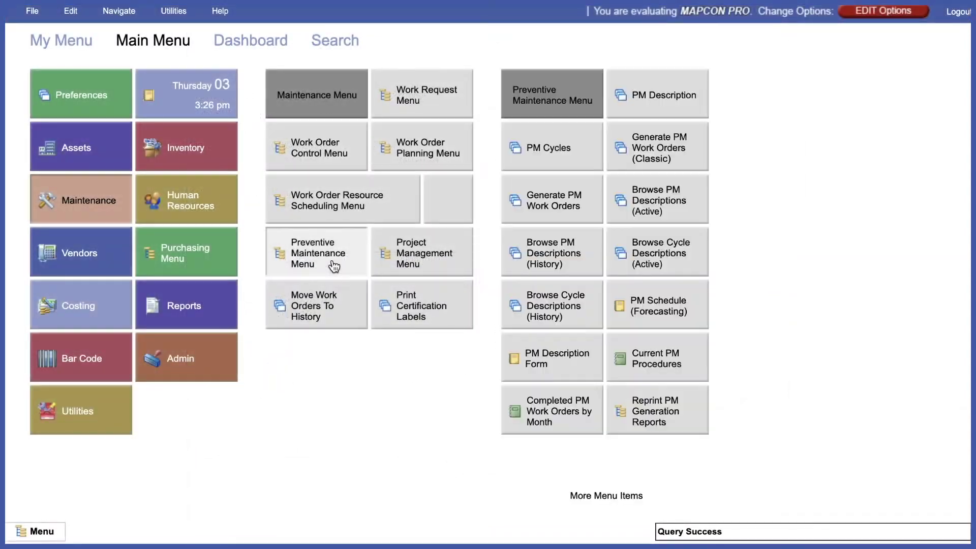
Go to the preventive maintenance PM descriptions and open the Monthly Filter Change procedure
click(671, 95)
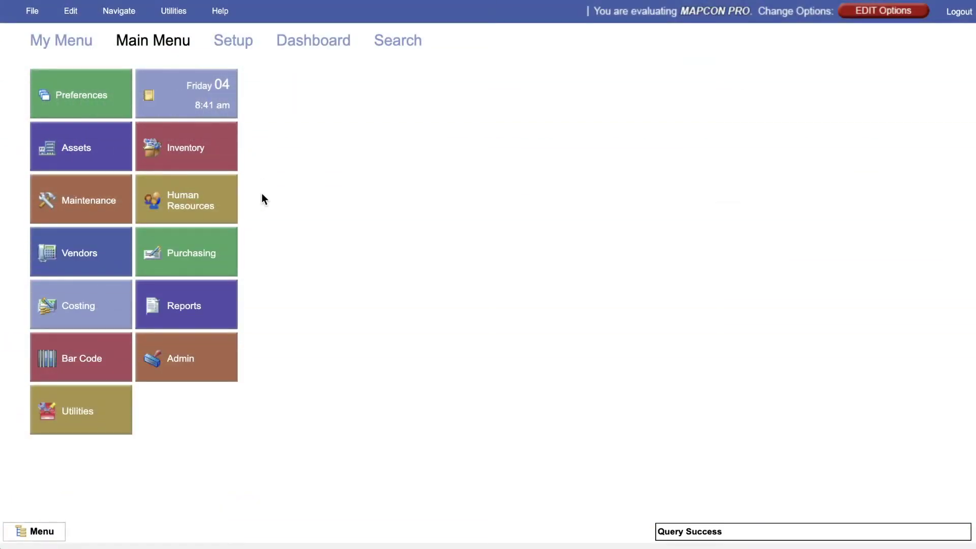
click(95, 203)
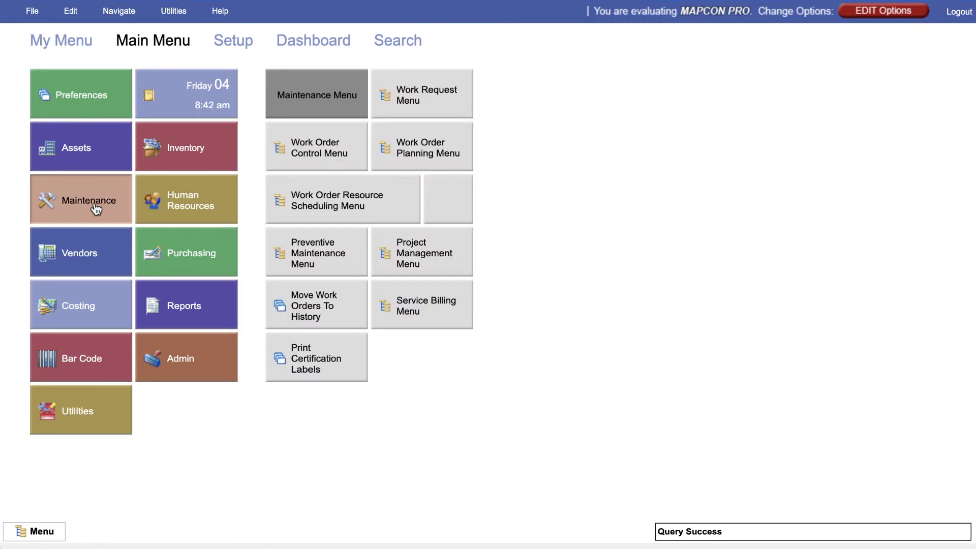
click(345, 261)
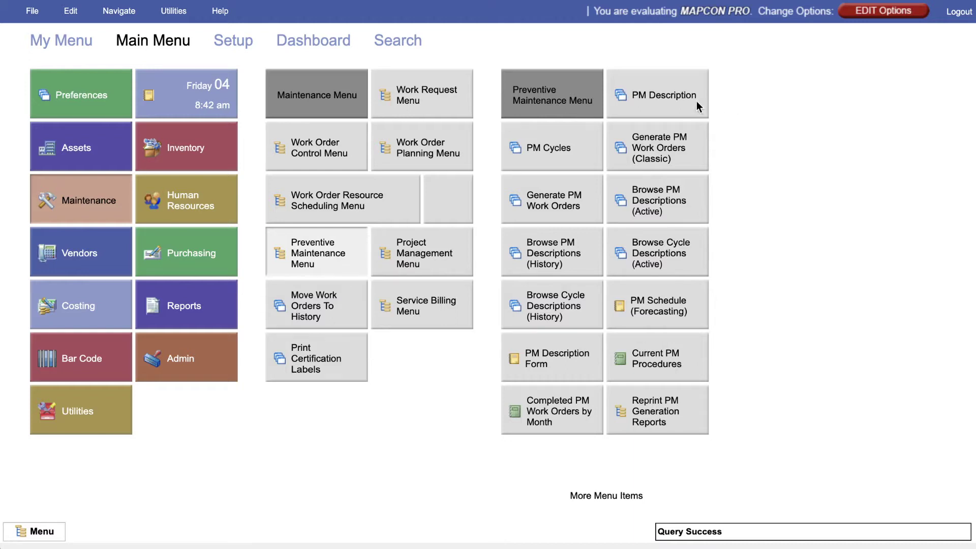
click(684, 107)
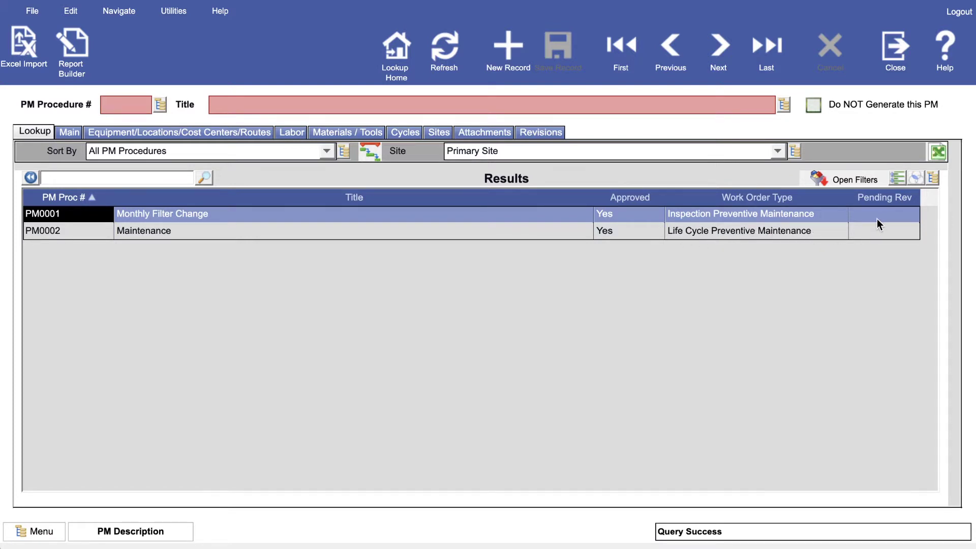
double_click(266, 215)
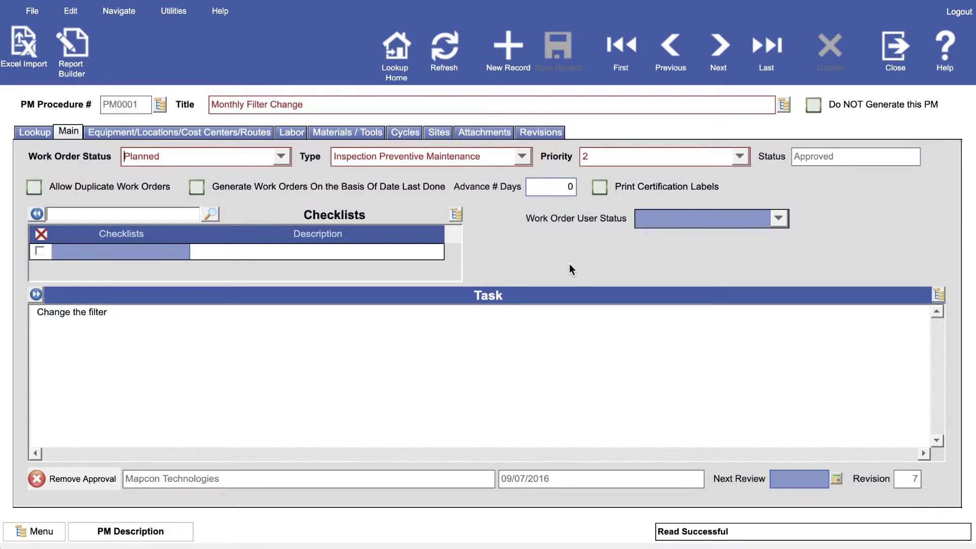
Create a new PM procedure record titled Tire Pressure Check
click(512, 50)
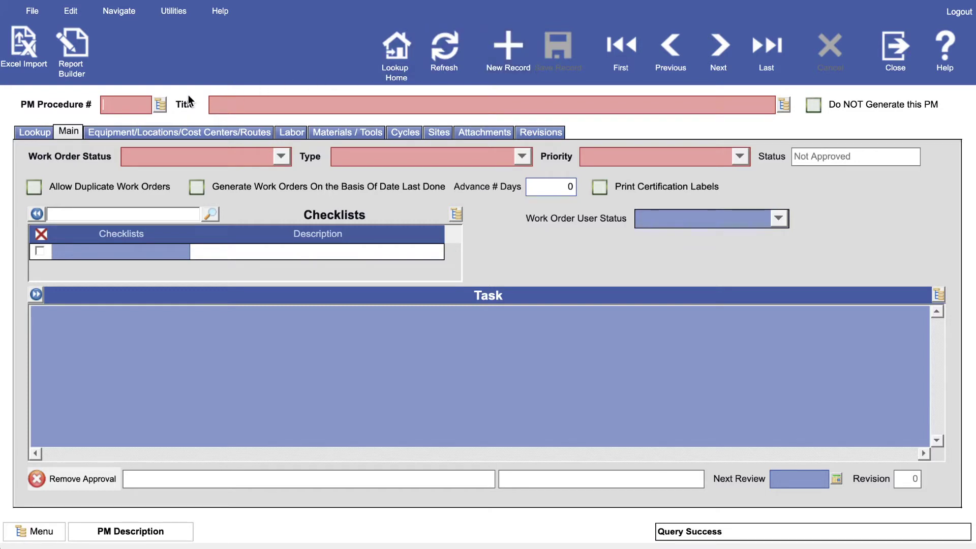
click(229, 105)
text(Tire Pressure Check)
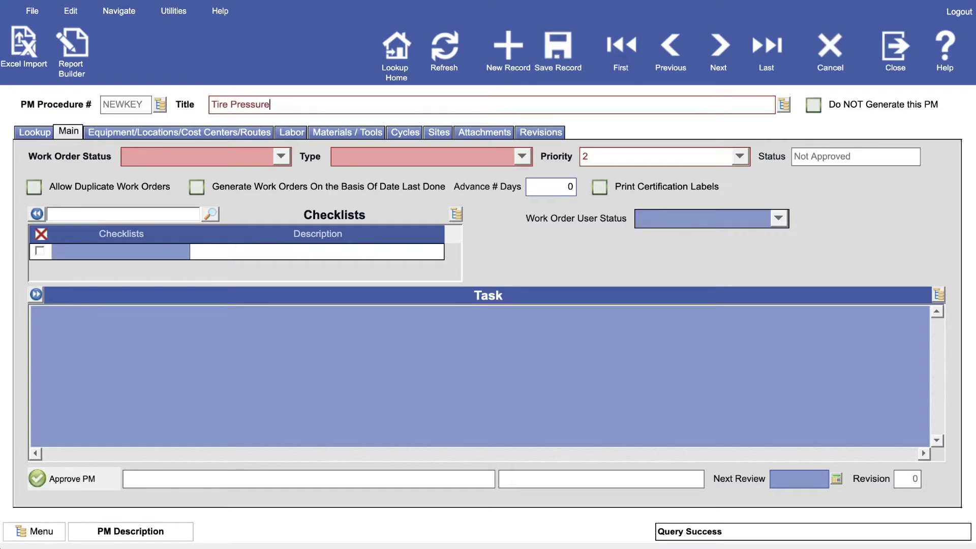
Set the PM's work order status to Planned, its type to Life Cycle Preventive Maintenance and its priority to 4
click(281, 157)
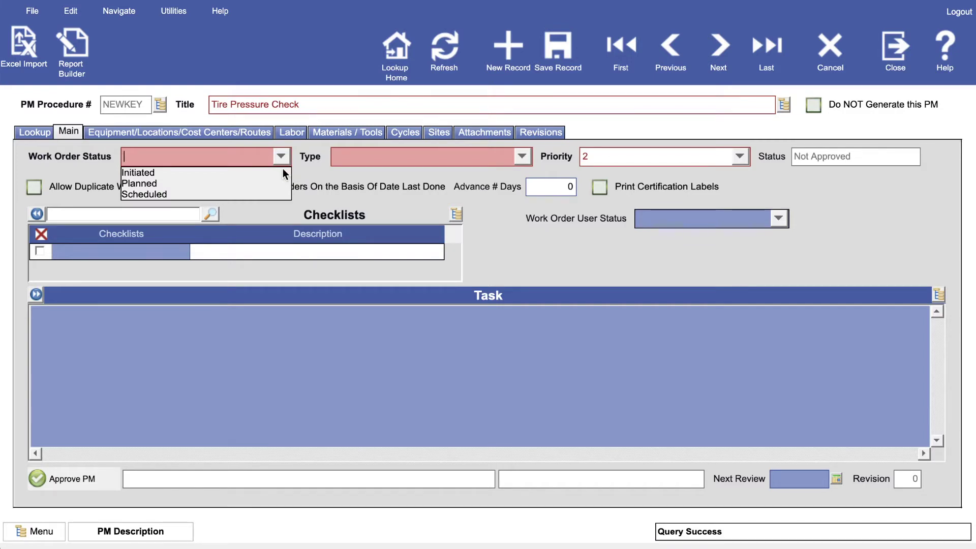
click(140, 184)
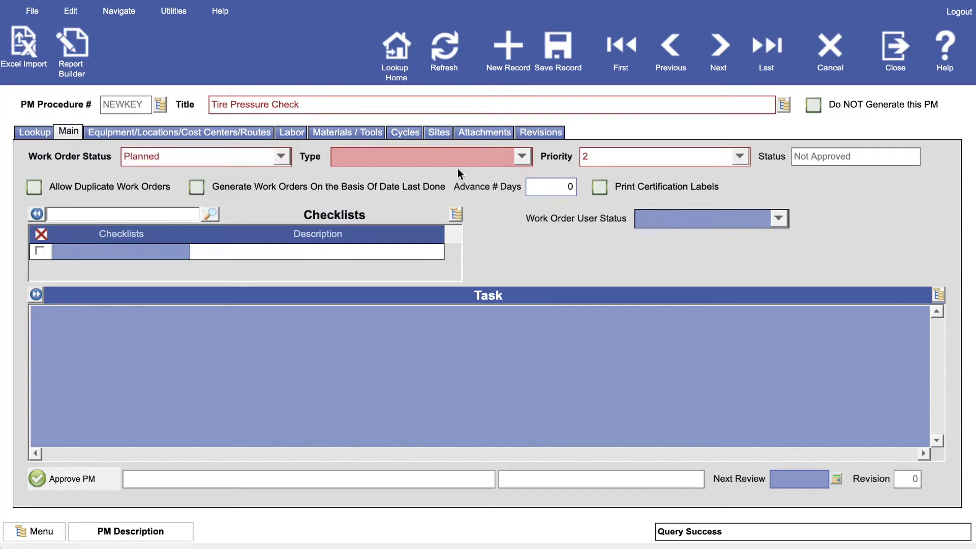
click(522, 157)
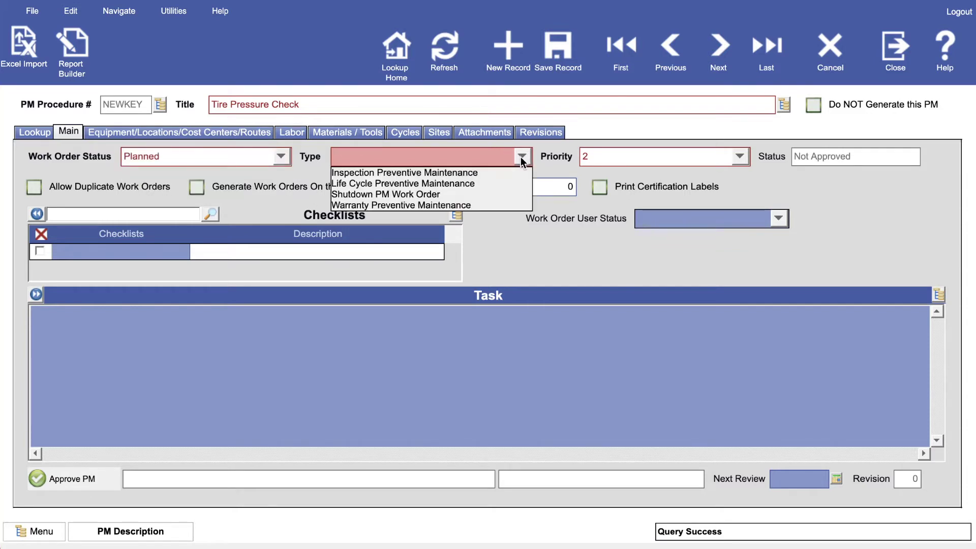
click(426, 183)
click(615, 157)
click(587, 194)
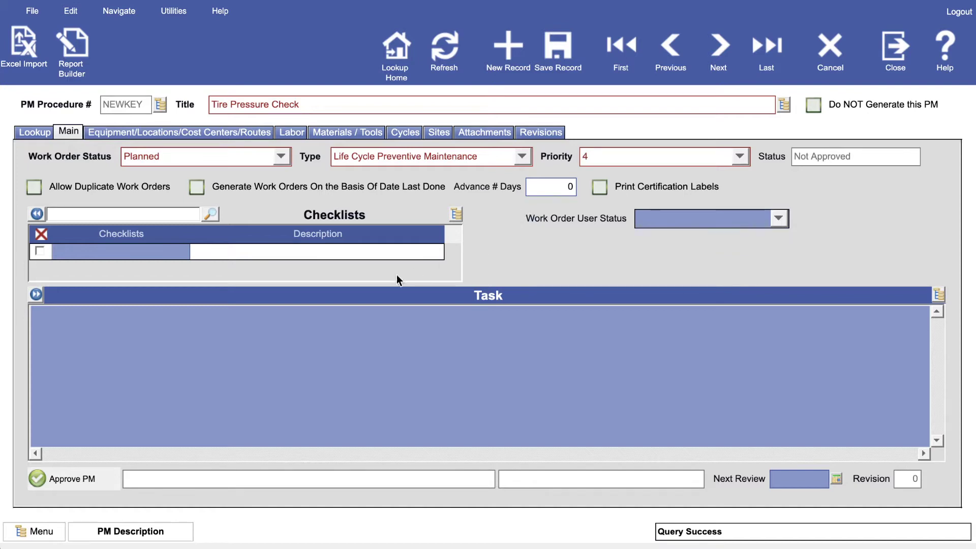
View the checklists available for the Tire Pressure Check PM, and leave the lookup without choosing one
click(173, 255)
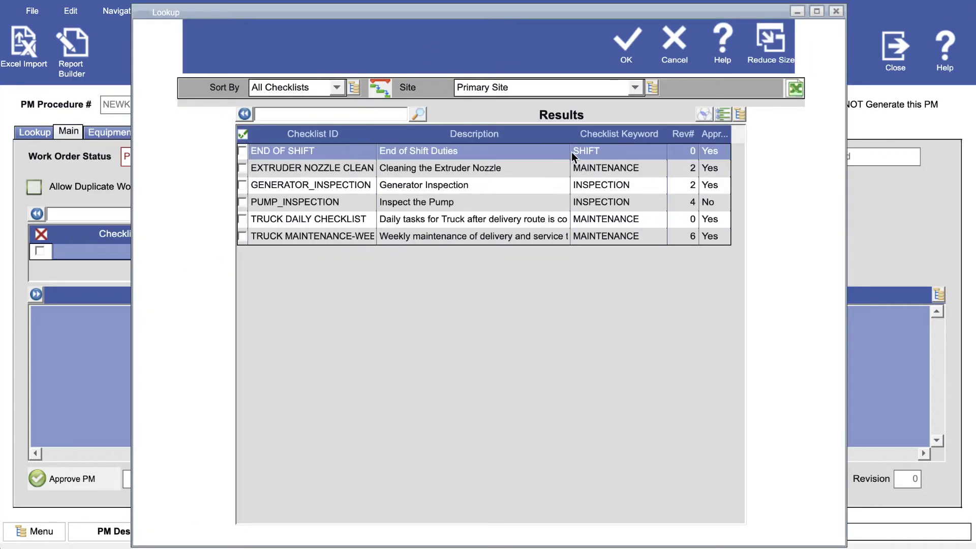
click(675, 46)
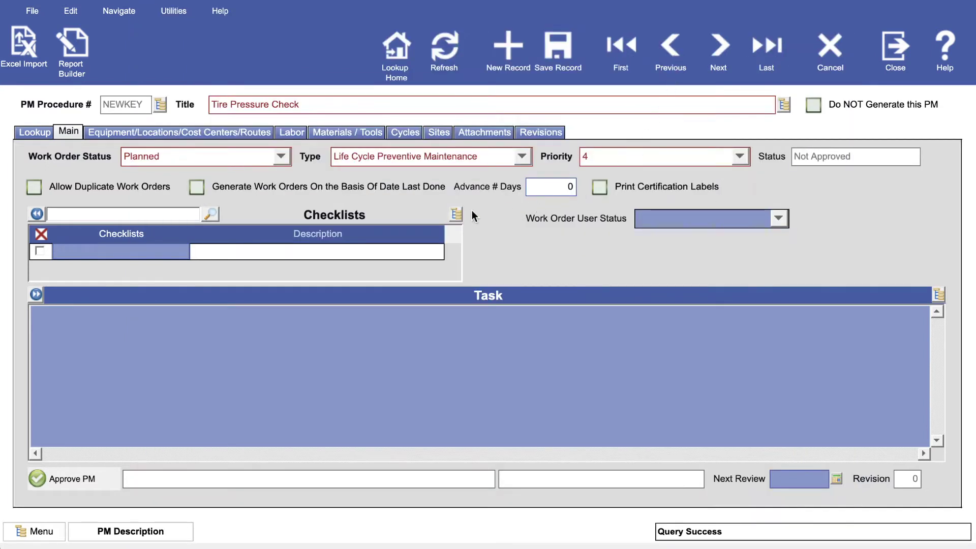
Add "Dry Nozzles with Tissues or Towel" as task 3 of the EXTRUDER NOZZLE CLEANING checklist
click(456, 215)
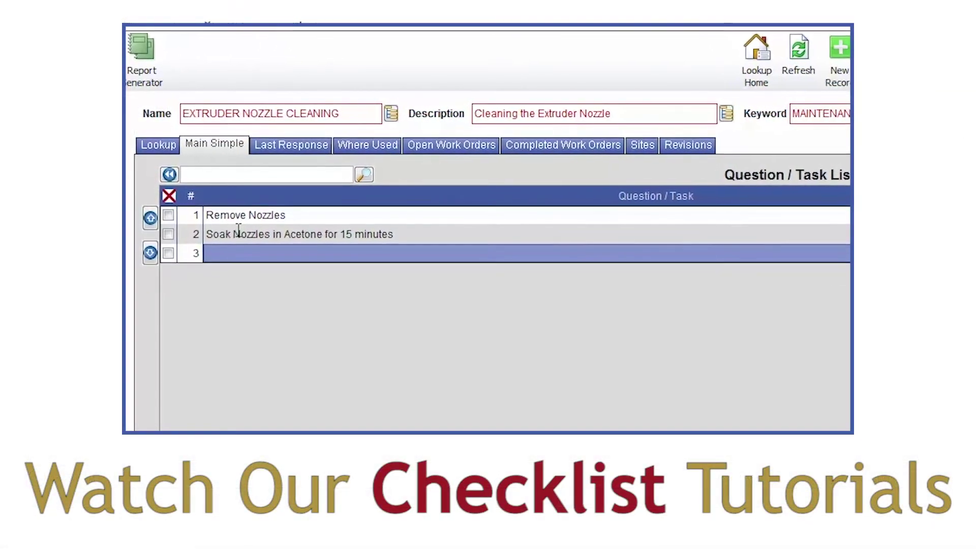
text(Dry Nozzles with Tissues or Towel)
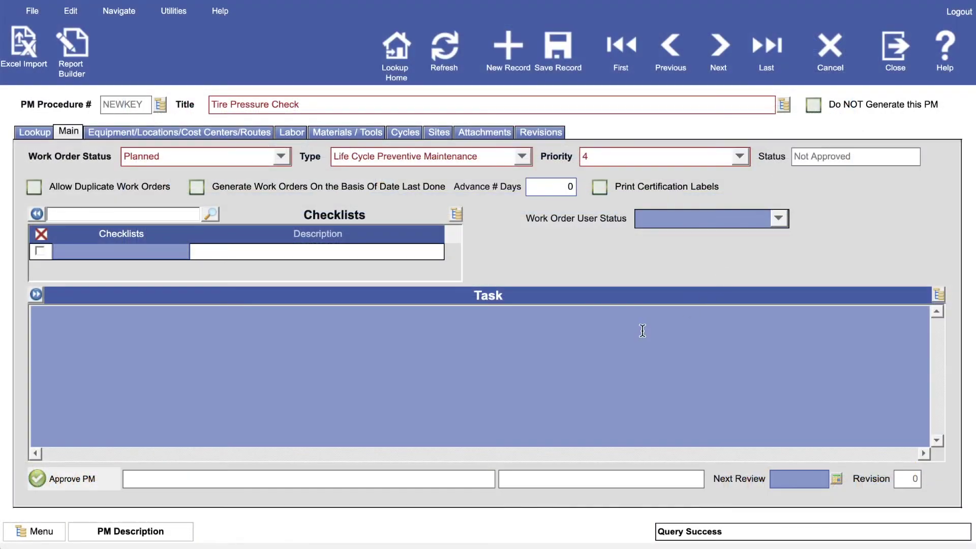
Enter "Check pressure on all four tires." as the task description of the Tire Pressure Check PM
text(Ch)
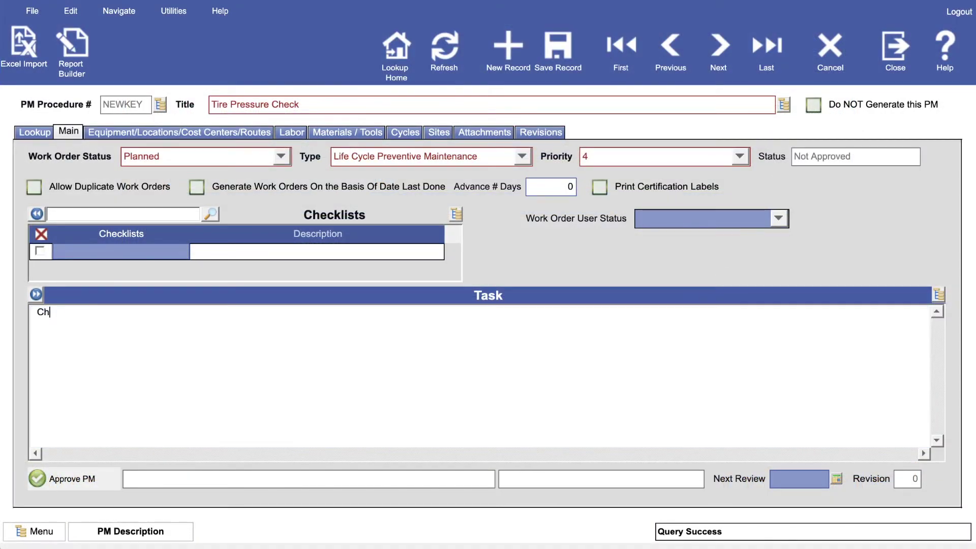
text(eck pressure on all four tires.)
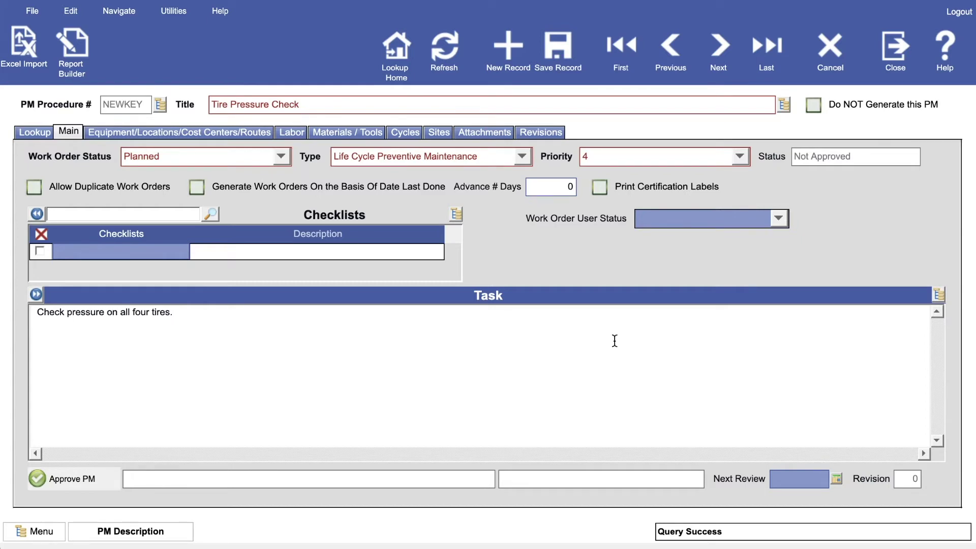
Set the work order user status to Waiting for Approval and approve the Tire Pressure Check PM
click(776, 219)
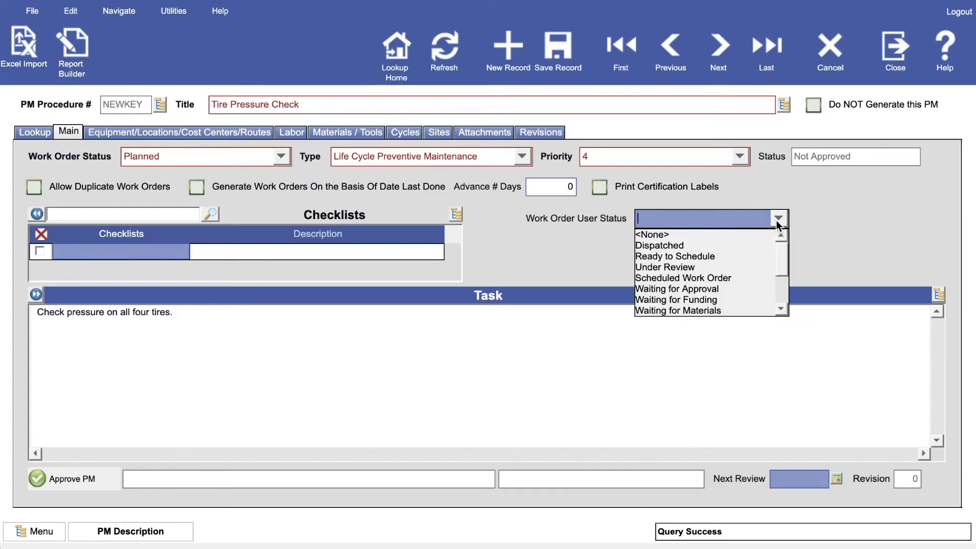
click(718, 289)
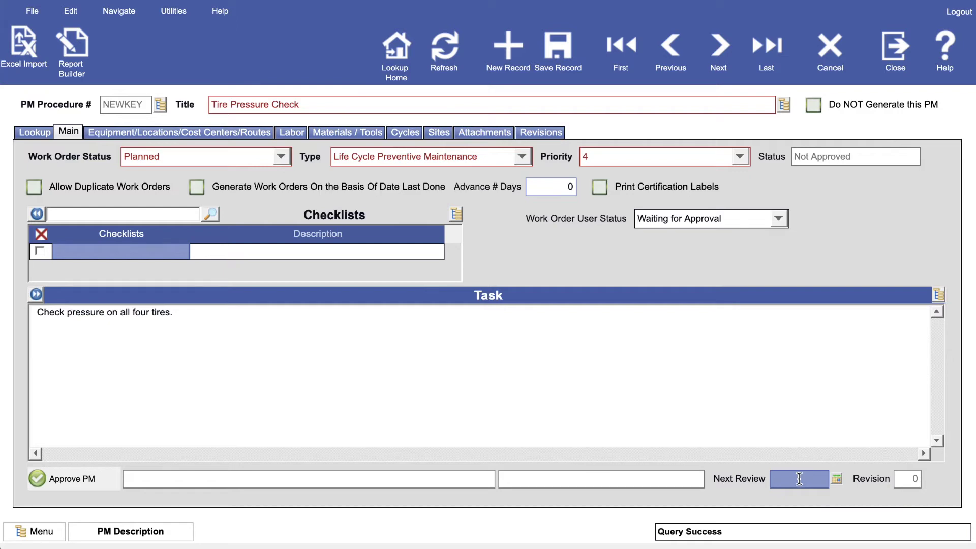
click(79, 480)
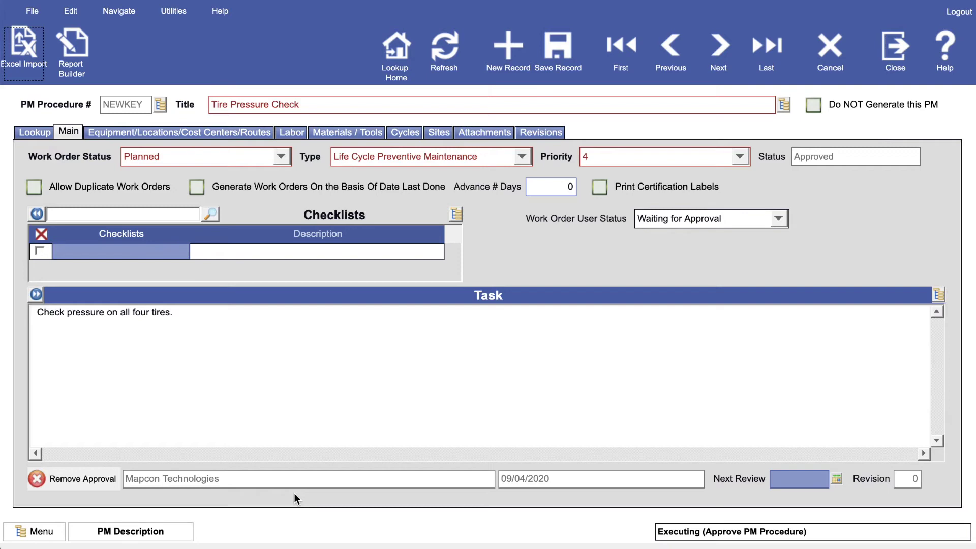
Assign the equipment TC-2002-102, the 2008 Kenworth flatbed truck, to the Tire Pressure Check PM
click(185, 133)
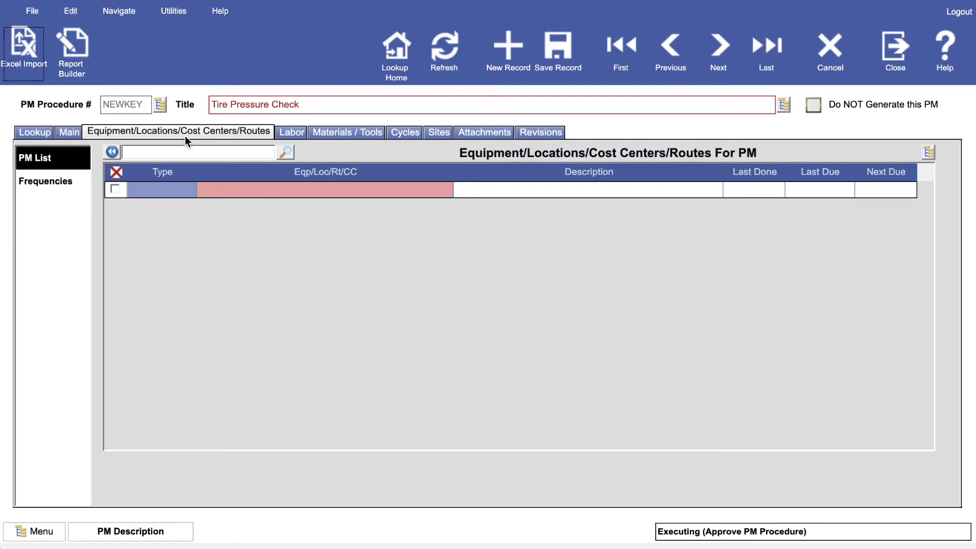
click(188, 191)
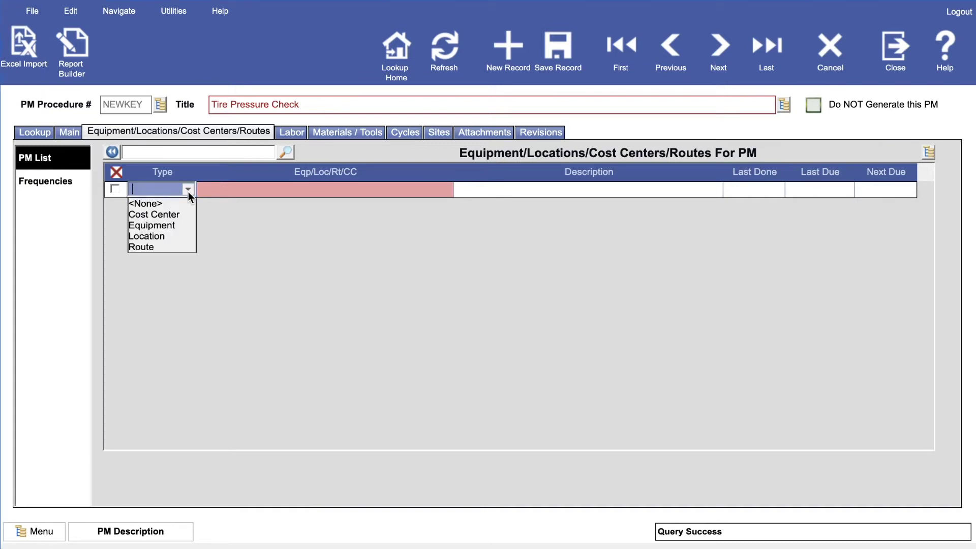
click(163, 224)
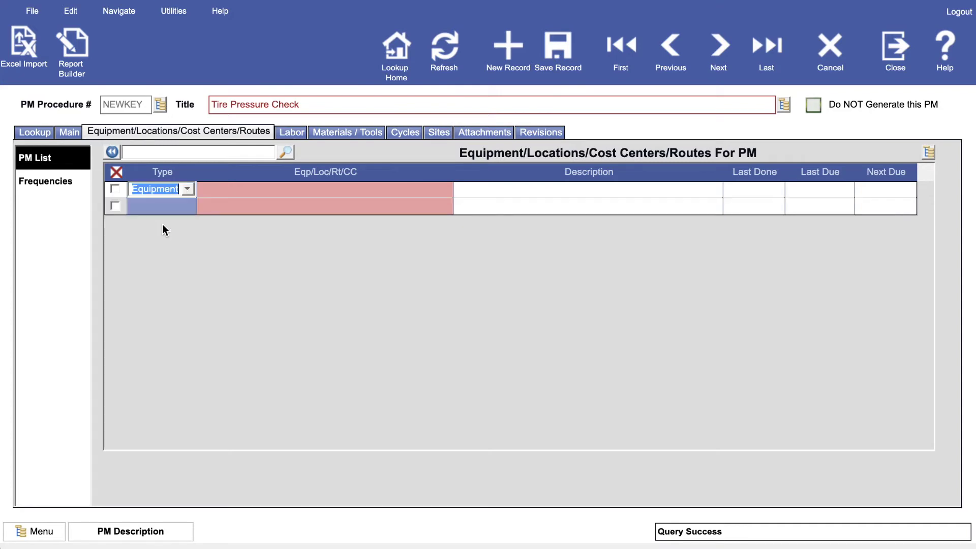
click(366, 189)
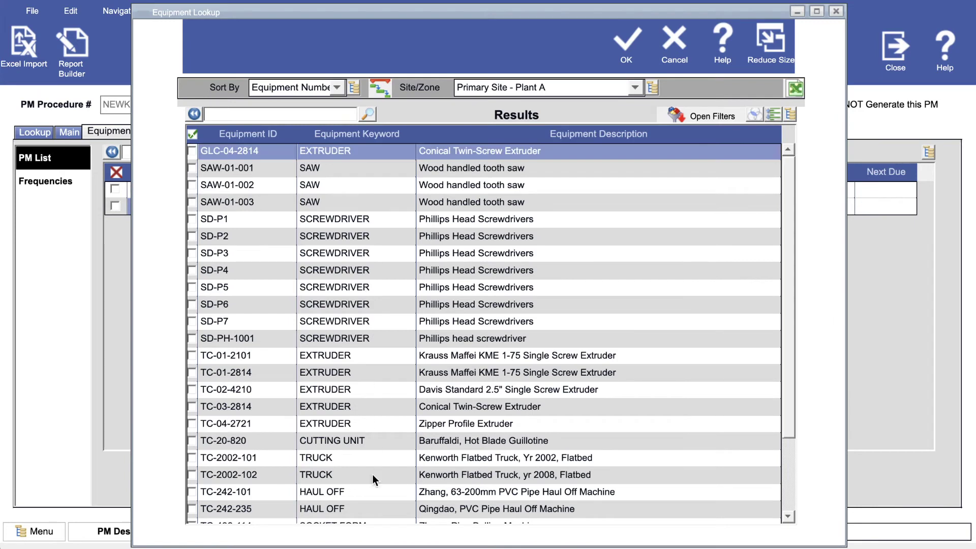
double_click(373, 480)
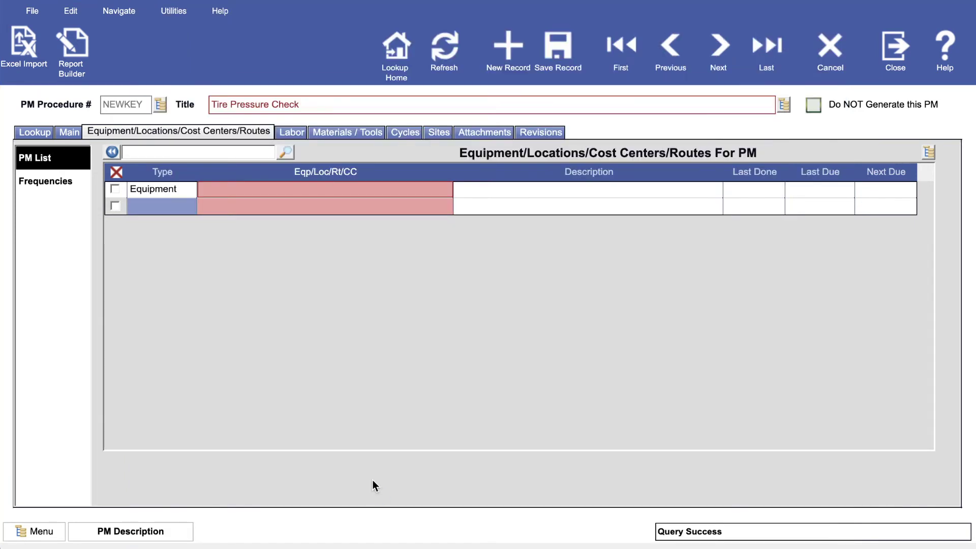
Add equipment TC-2002-101, the 2002 Kenworth flatbed truck, to the PM and open its frequency settings
click(173, 208)
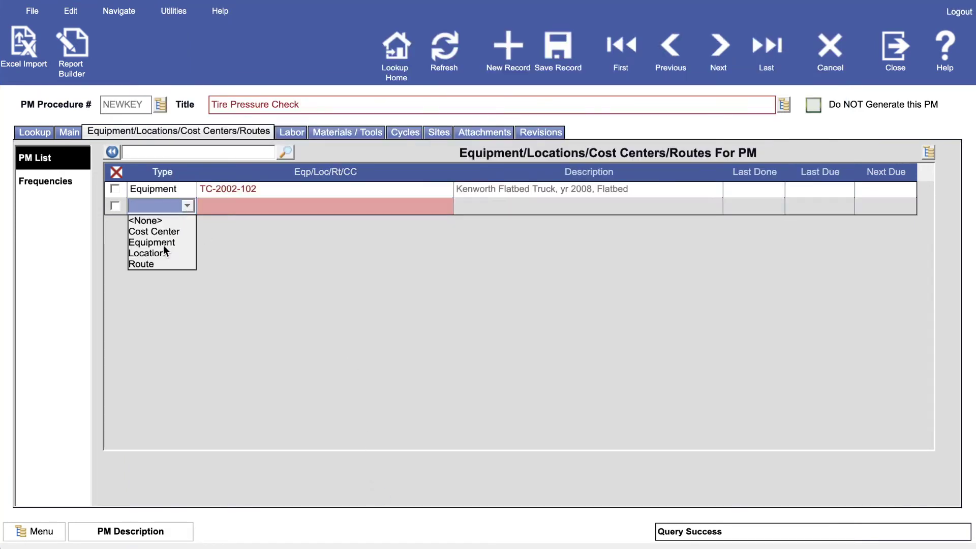
click(163, 245)
click(312, 205)
double_click(351, 458)
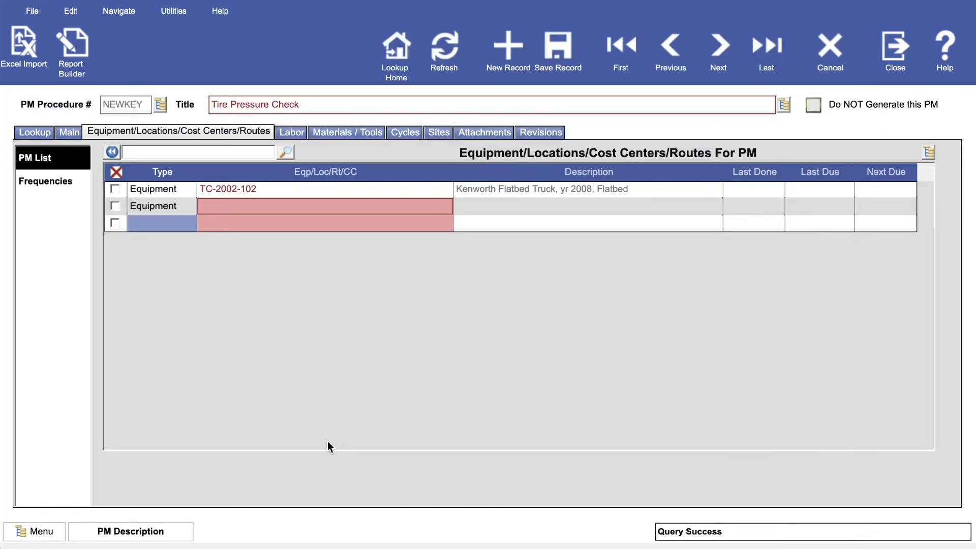
click(70, 181)
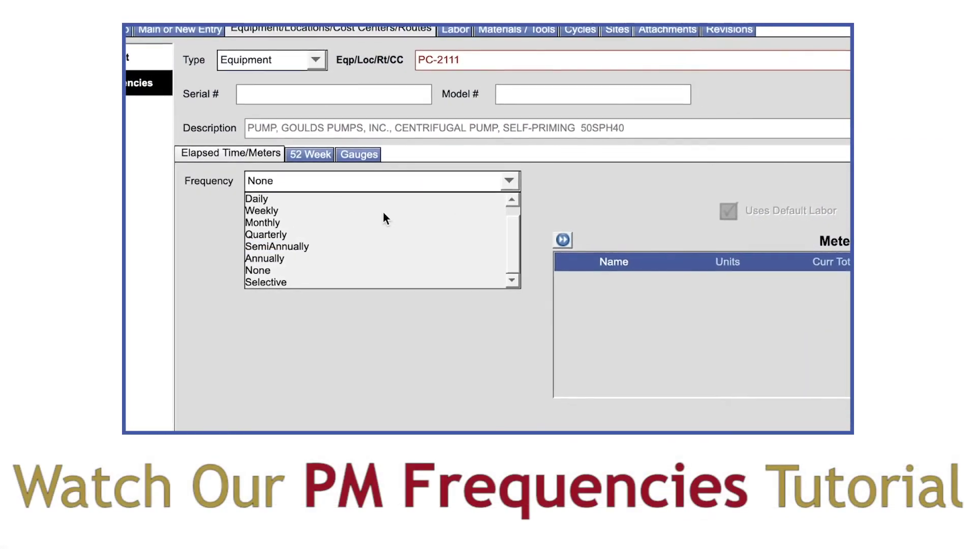
click(264, 210)
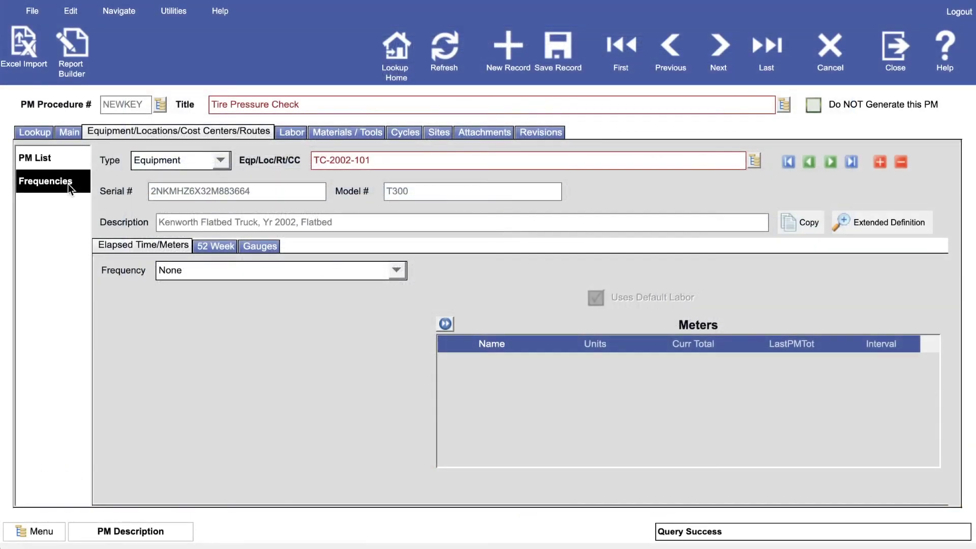
Add labor task 1 to the PM with the AUTO craft, 1 technician and .5 hours
click(291, 132)
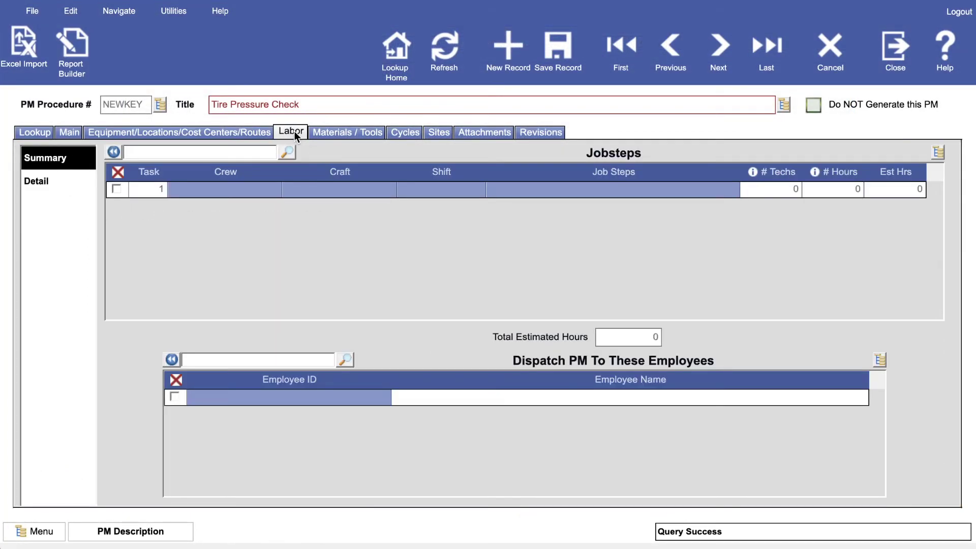
double_click(340, 188)
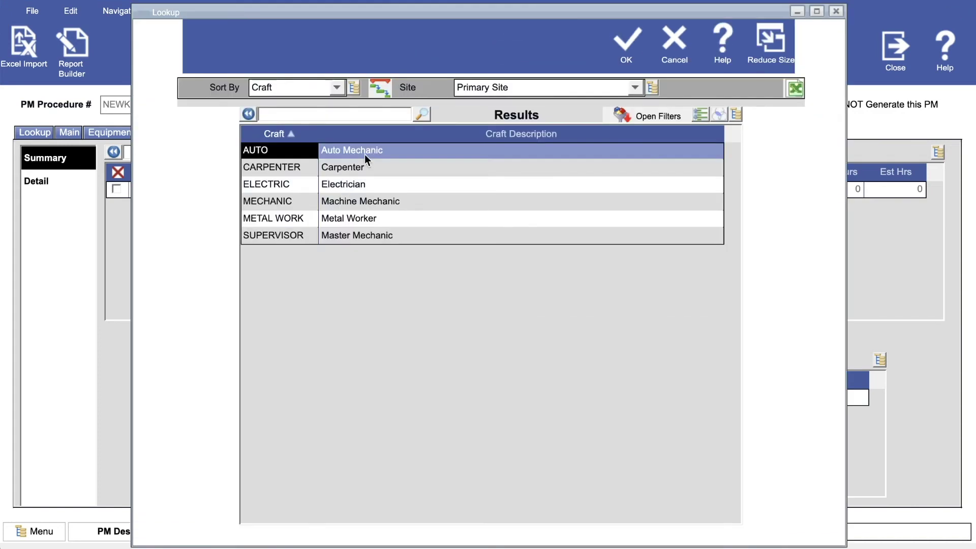
double_click(365, 151)
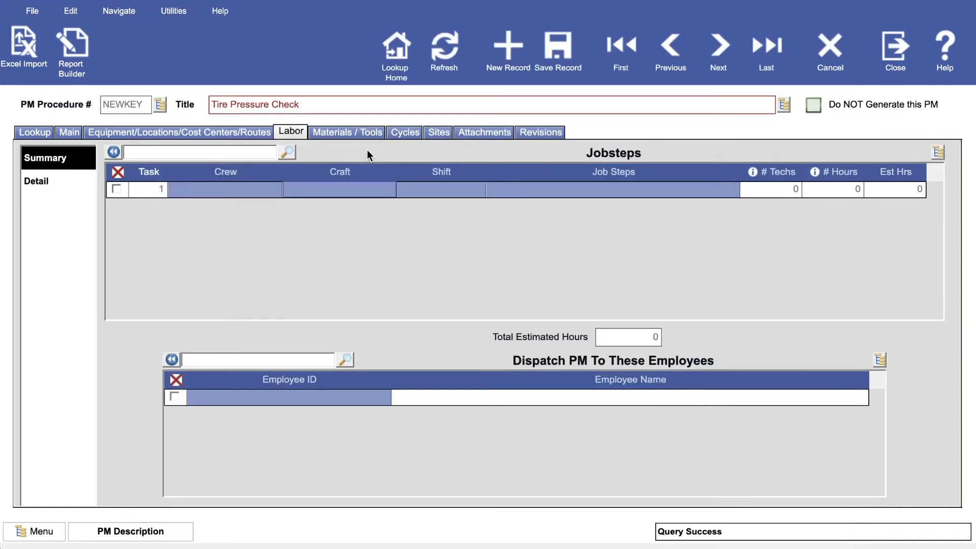
click(857, 189)
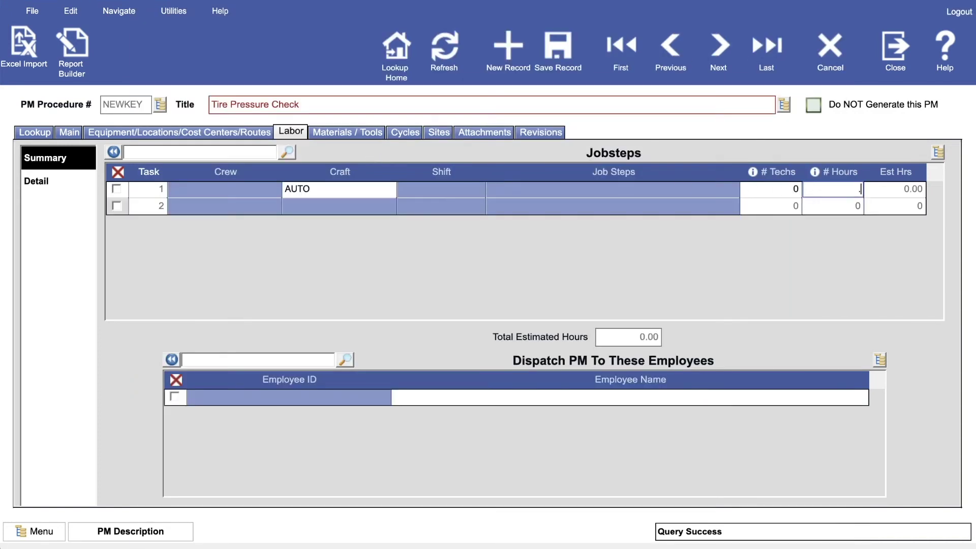
text(.5)
click(790, 190)
text(1)
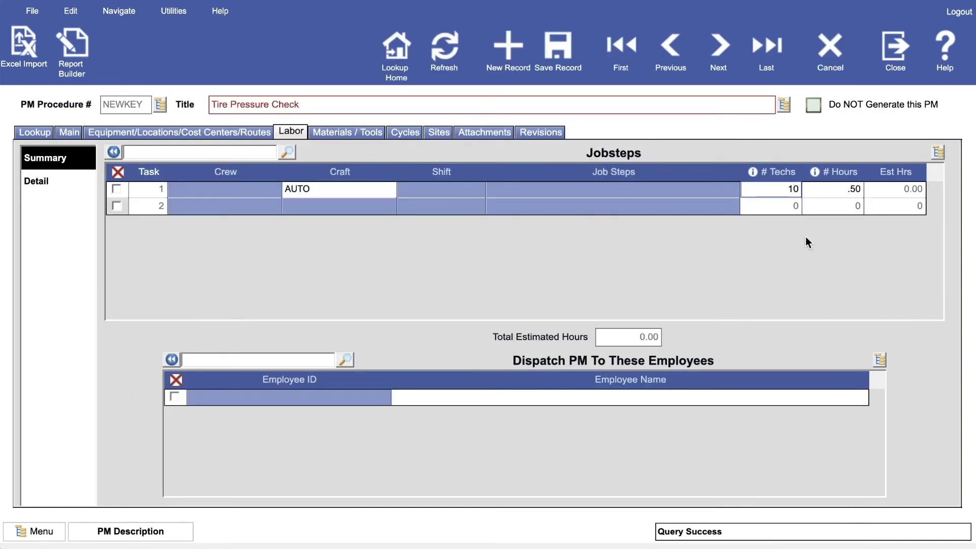
key(Delete)
click(819, 192)
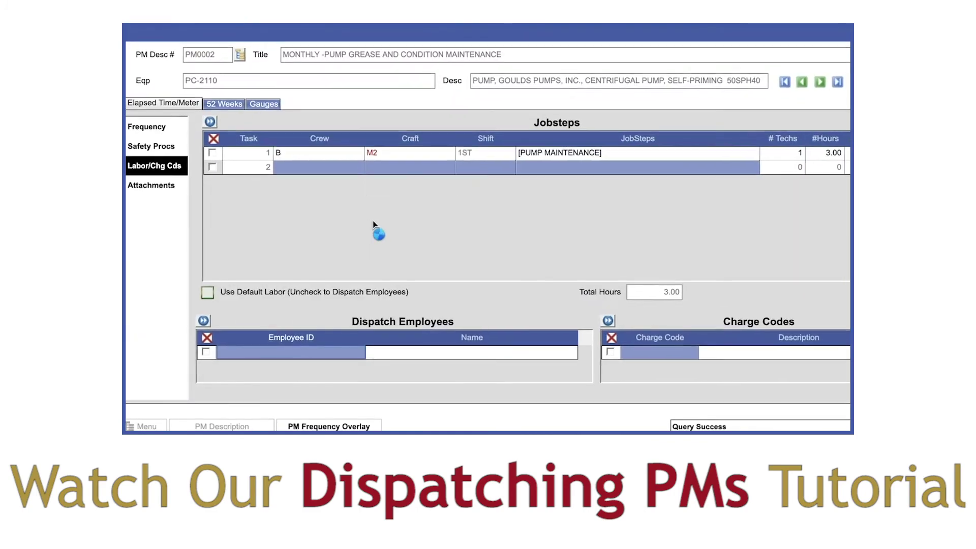
Review the PM's materials and tools, site availability, work order attachments and revision history
click(339, 131)
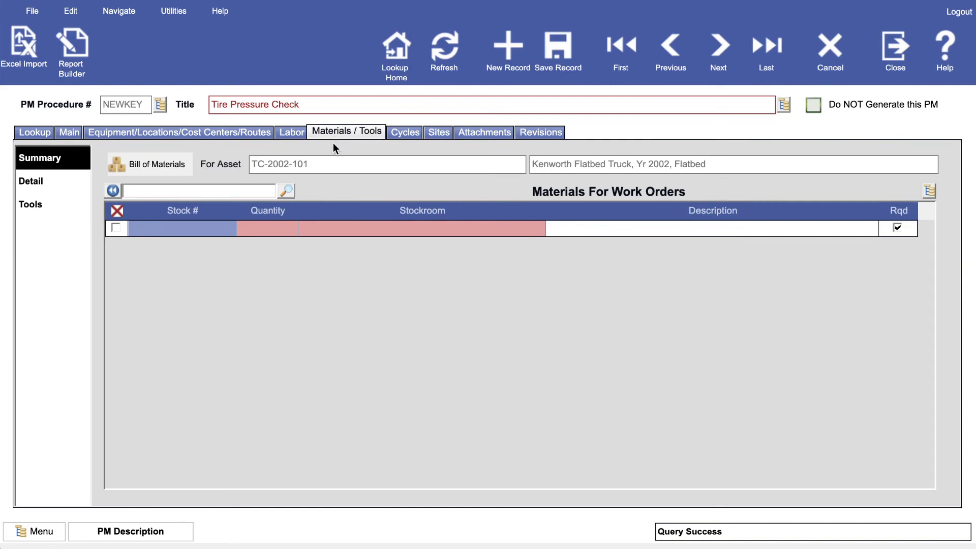
click(438, 133)
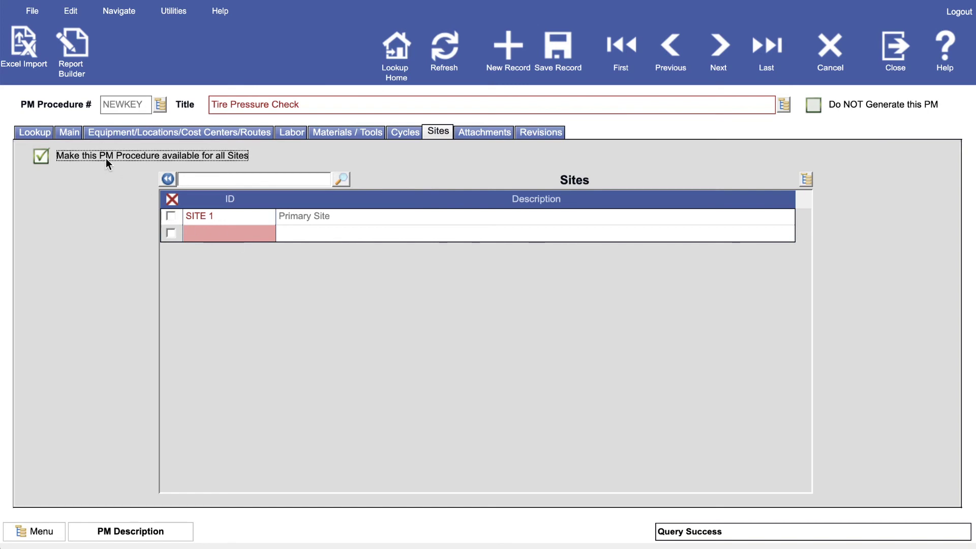
click(505, 133)
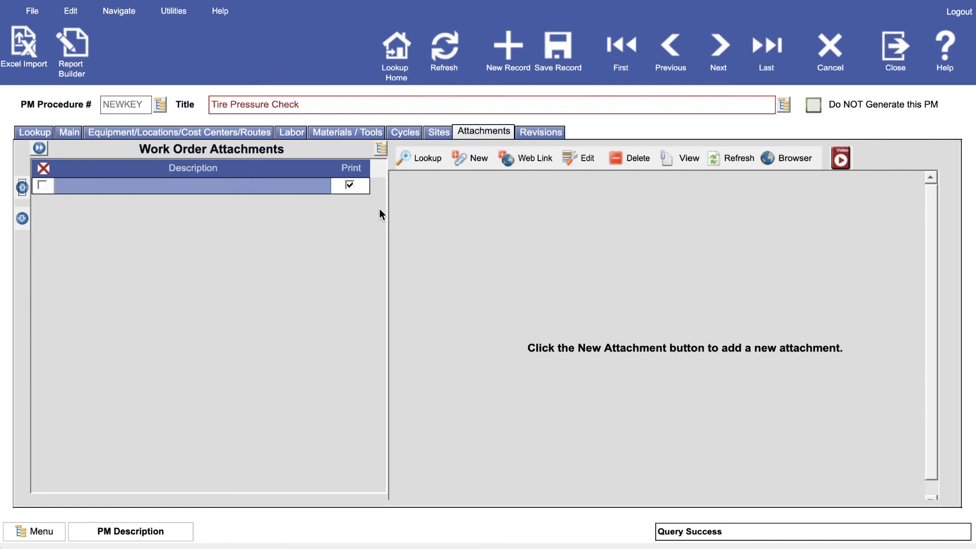
click(531, 138)
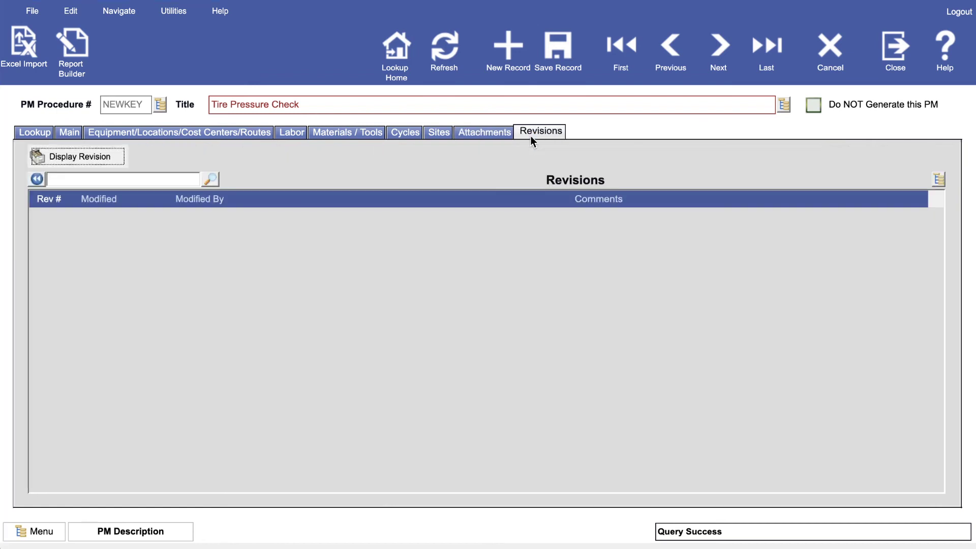